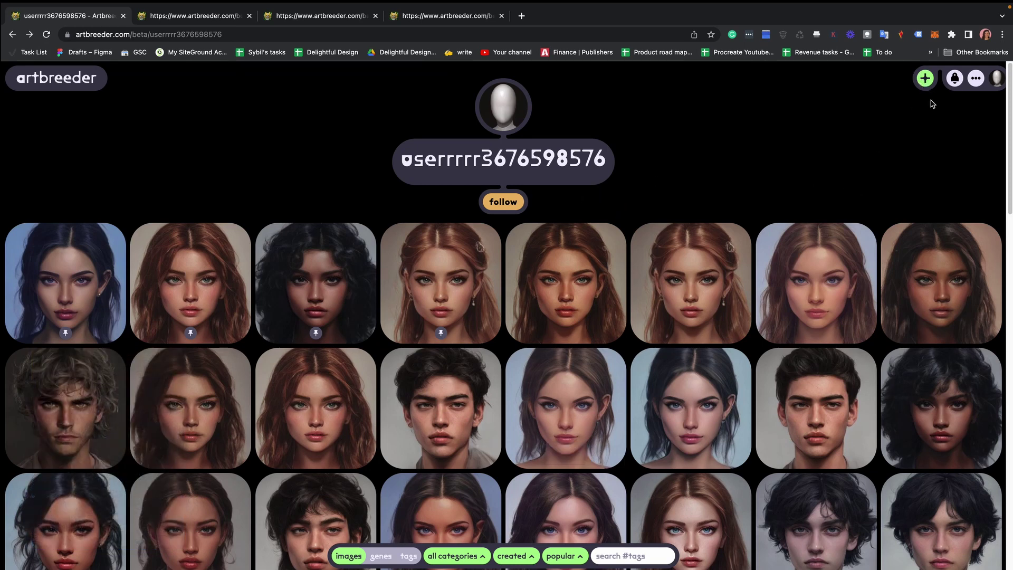
- Start a new portraits composition and bring up the parent image picker
left_click(924, 79)
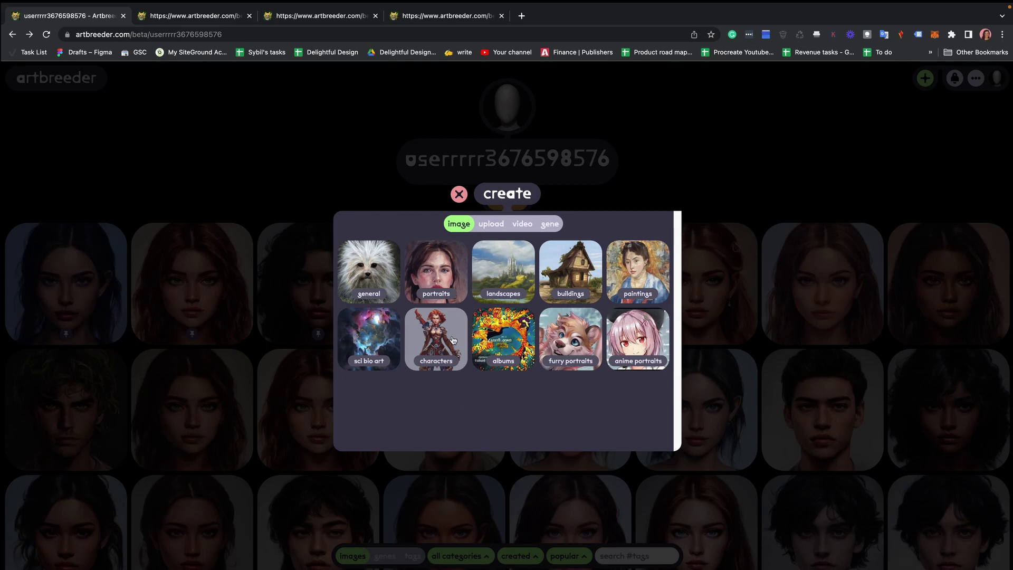
left_click(458, 248)
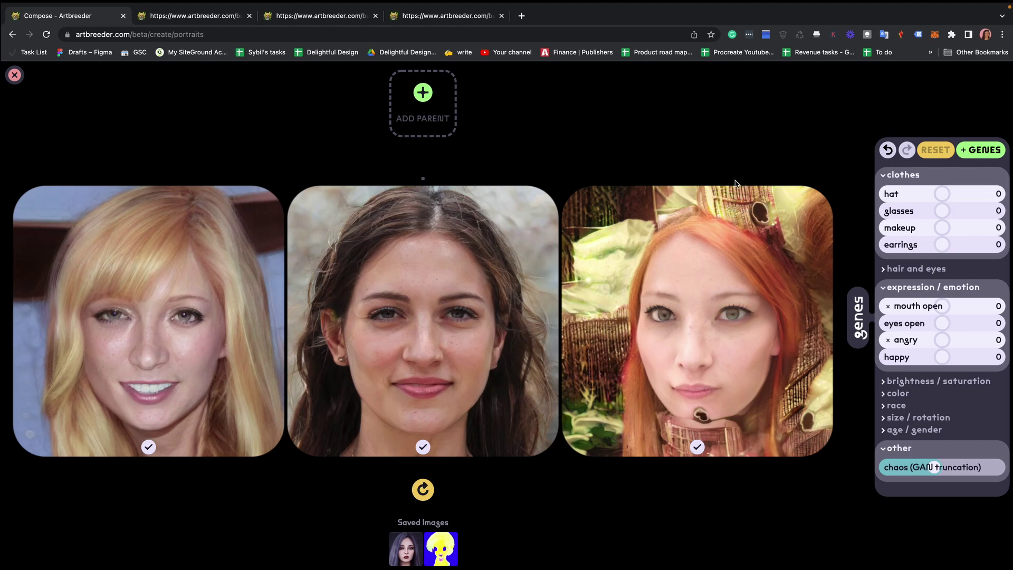
left_click(421, 125)
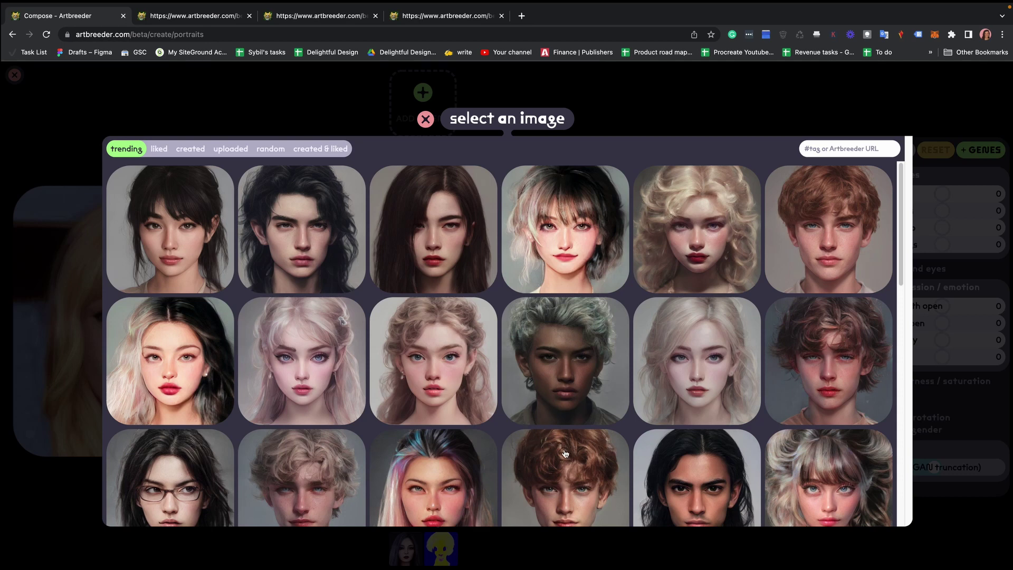
- Add the purple-haired trending portrait as the composition's parent
scroll(565, 453, "down", 5)
scroll(580, 457, "down", 5)
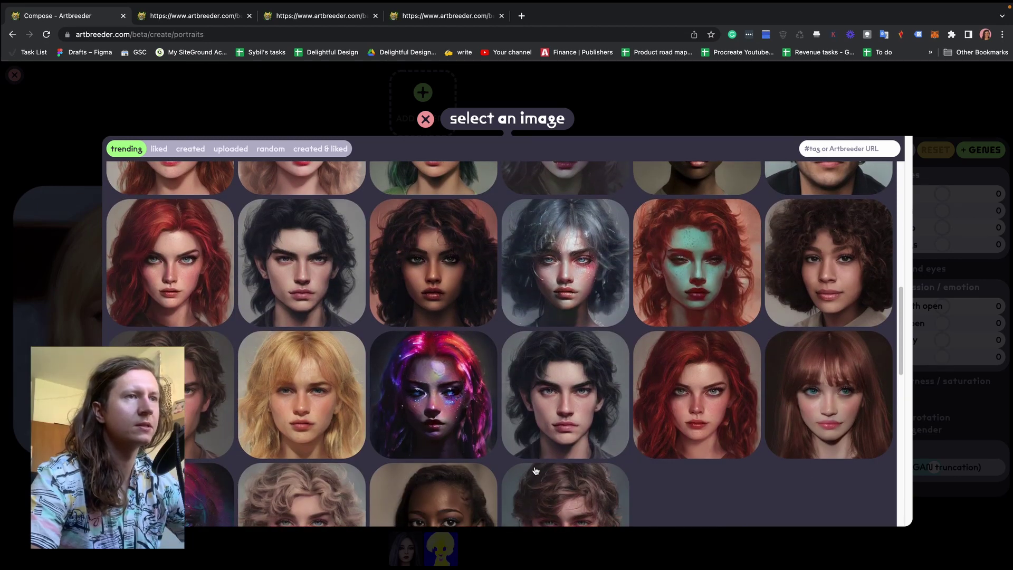
left_click(433, 418)
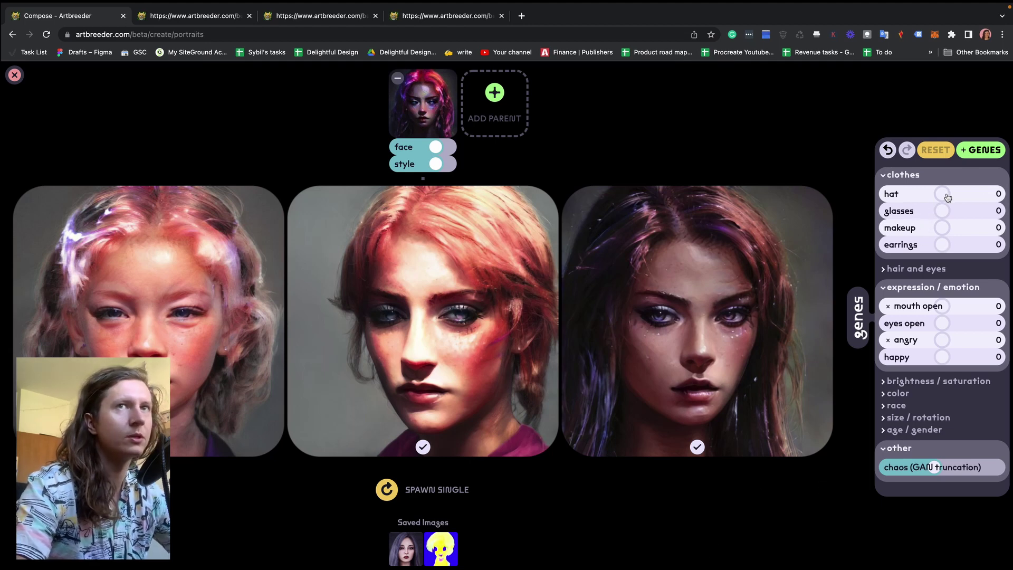
- Set the clothes genes to hat 16, glasses -9, makeup 18 and earrings -32
left_click_drag(967, 197, 967, 197)
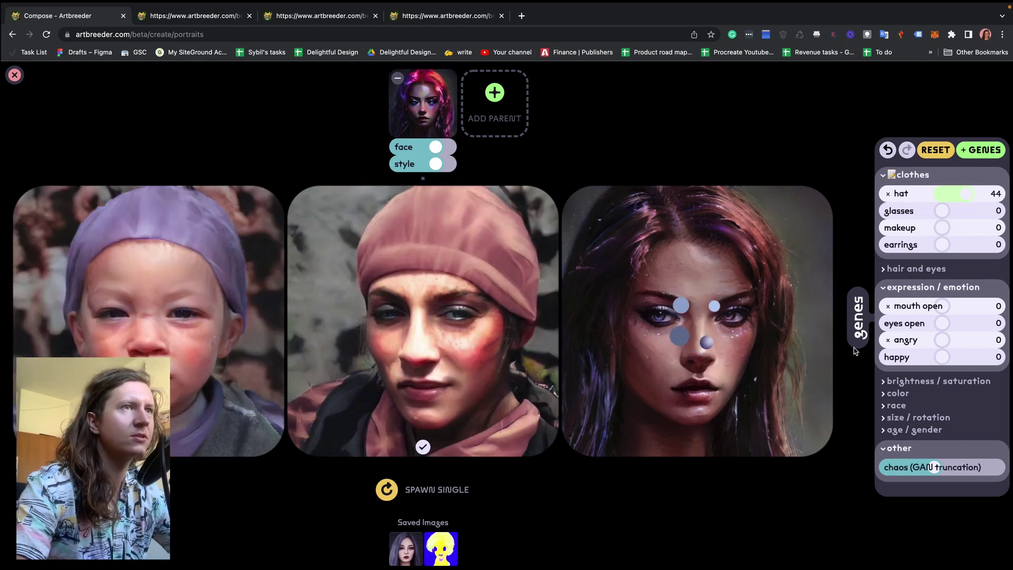
left_click_drag(944, 215, 923, 211)
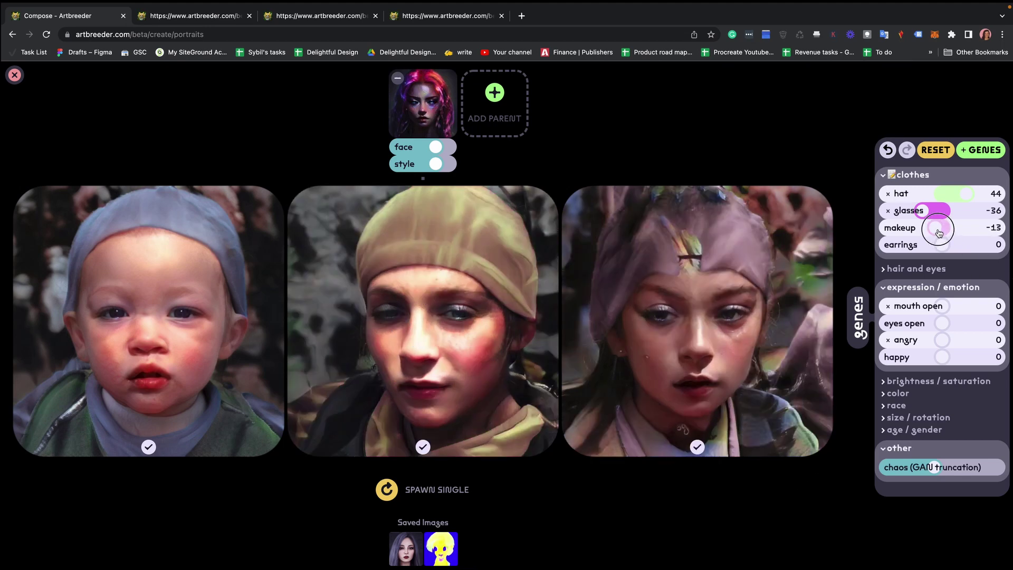
left_click(967, 232)
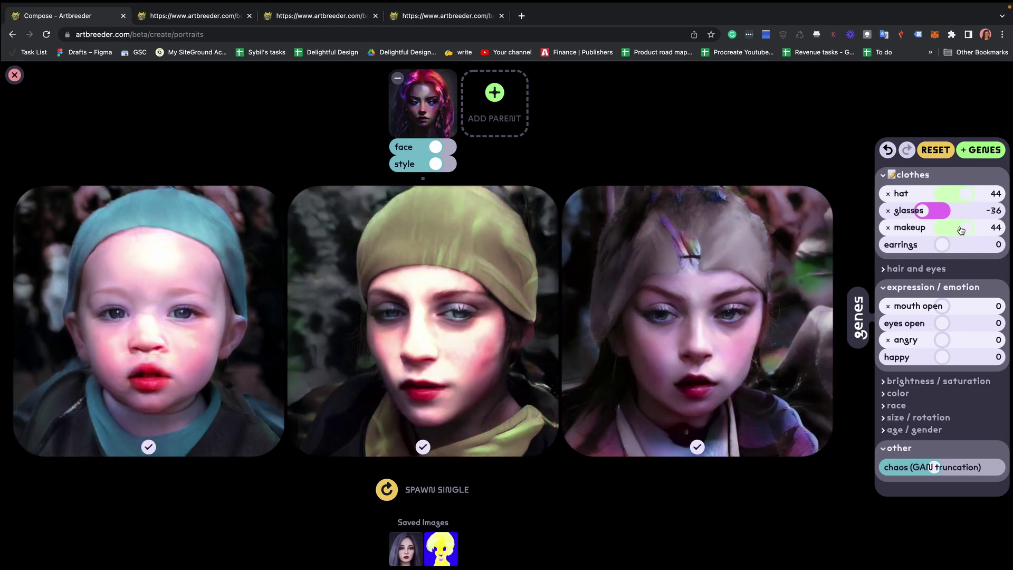
left_click_drag(951, 249, 981, 251)
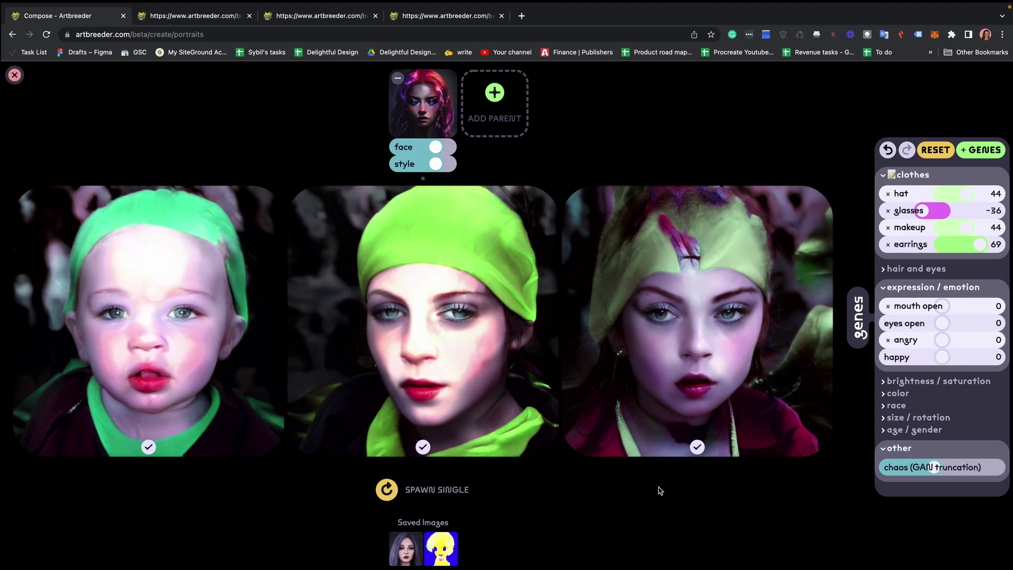
left_click_drag(982, 245, 924, 246)
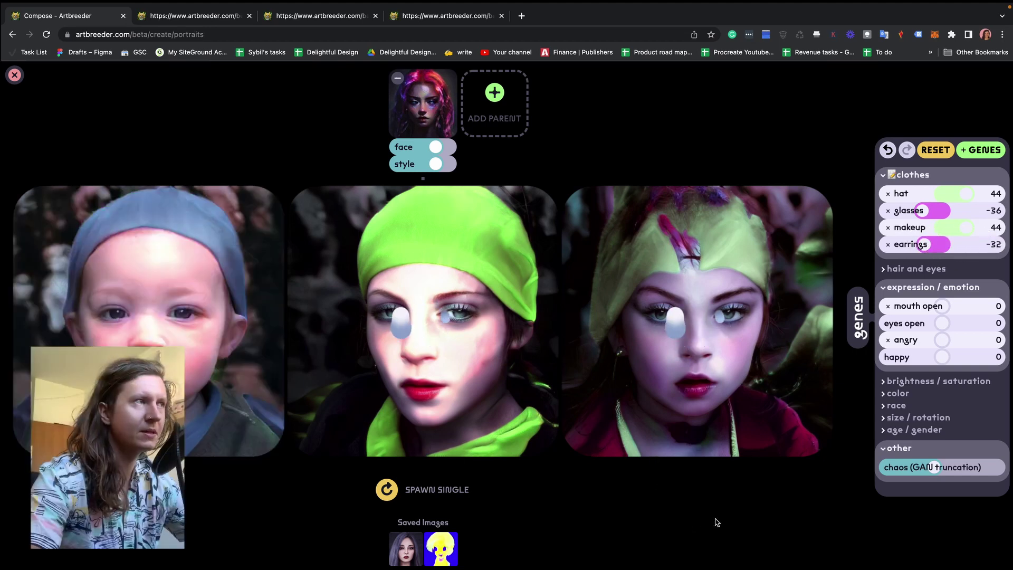
left_click_drag(967, 227, 951, 192)
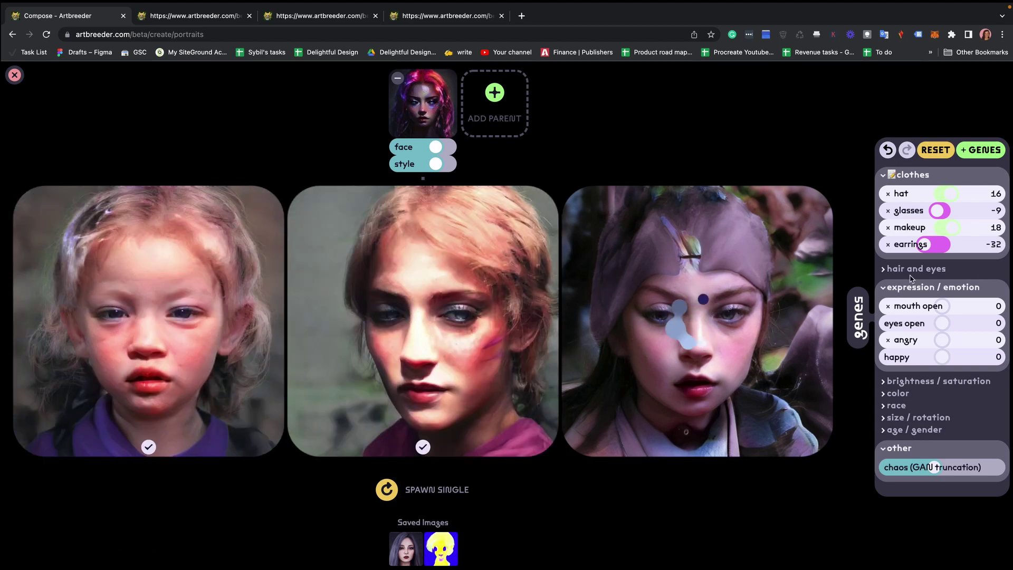
left_click(890, 272)
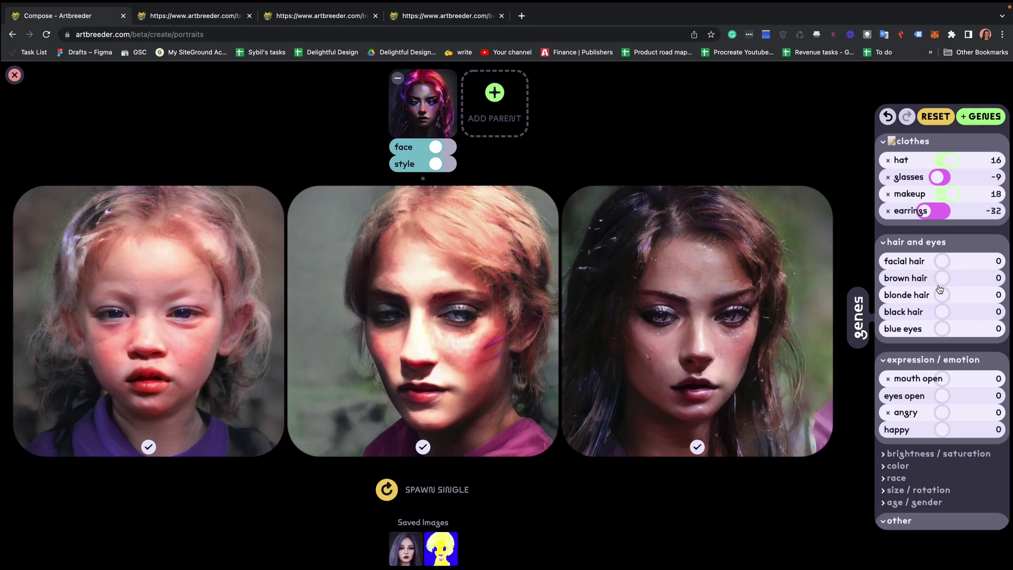
- Set facial hair to 79, brown hair to -2 and mouth open to 34
left_click_drag(945, 269, 984, 262)
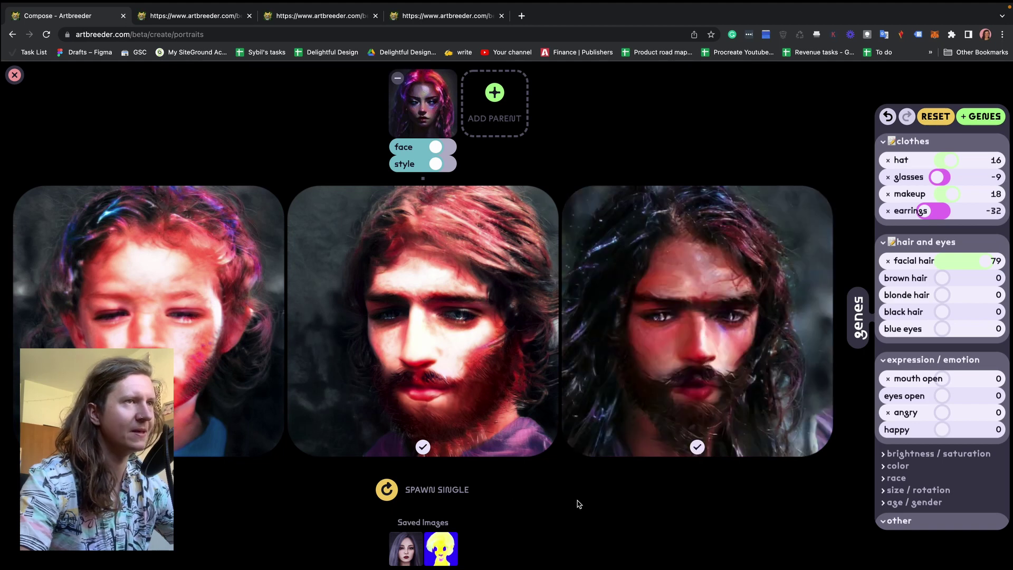
left_click(963, 278)
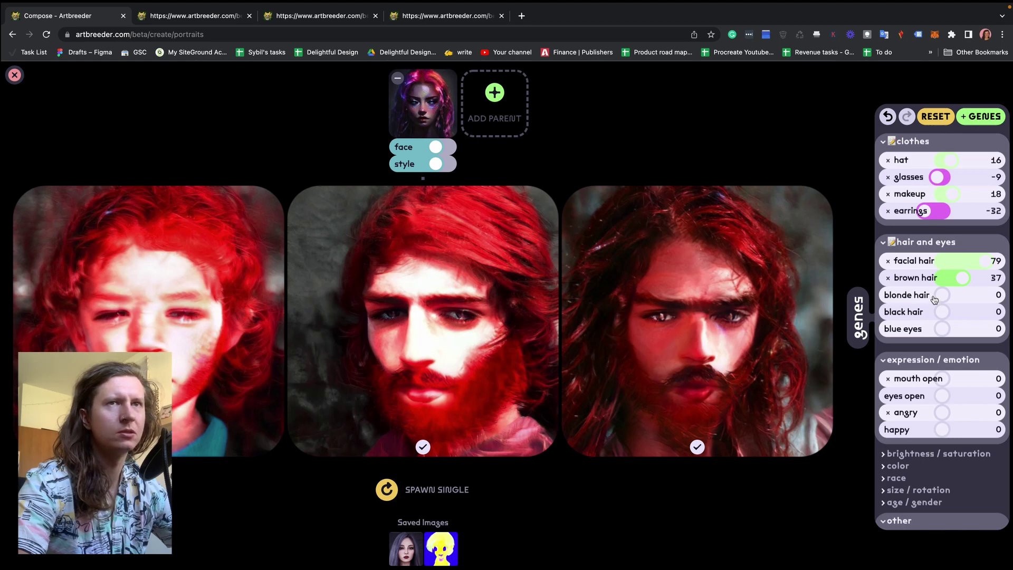
left_click_drag(959, 284, 942, 280)
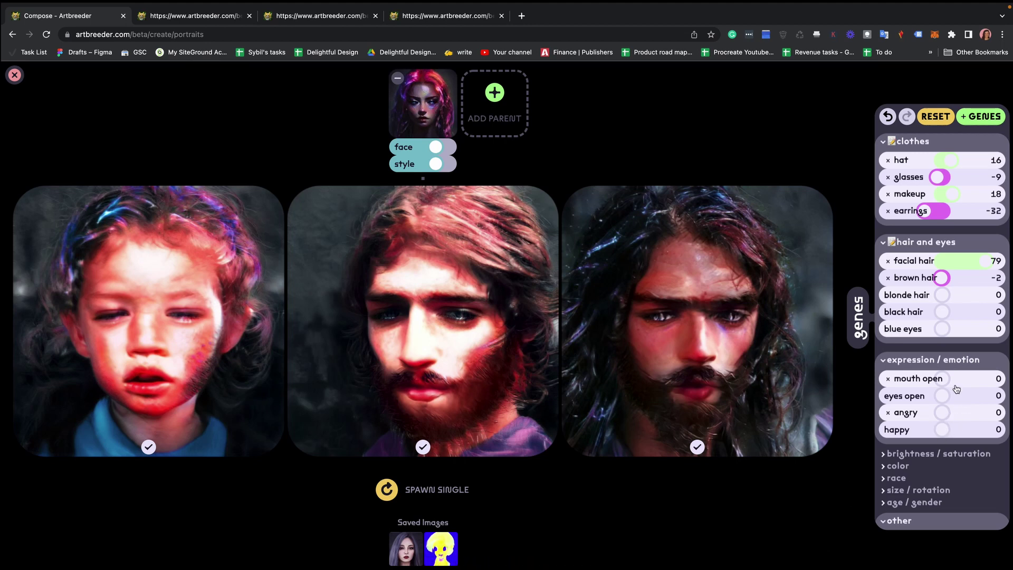
left_click_drag(943, 380, 961, 379)
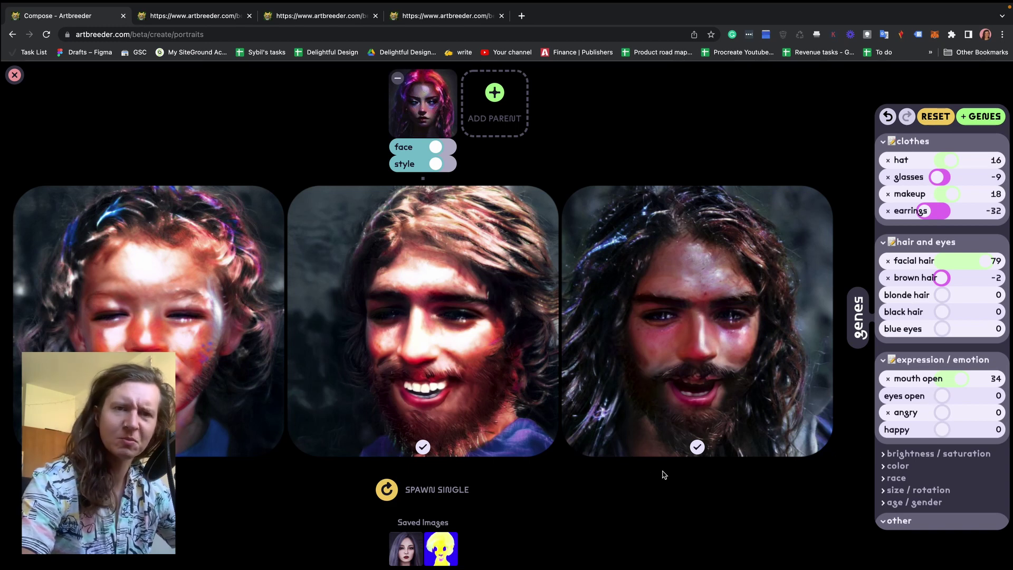
- Set expression genes to eyes open 28, angry 65 and happy 36
left_click_drag(942, 395, 957, 396)
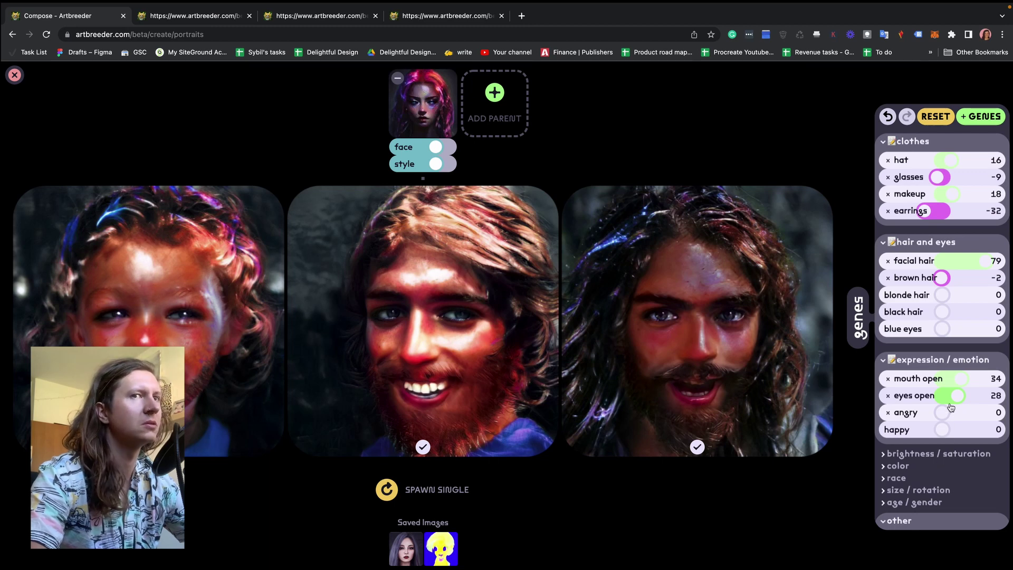
left_click(979, 413)
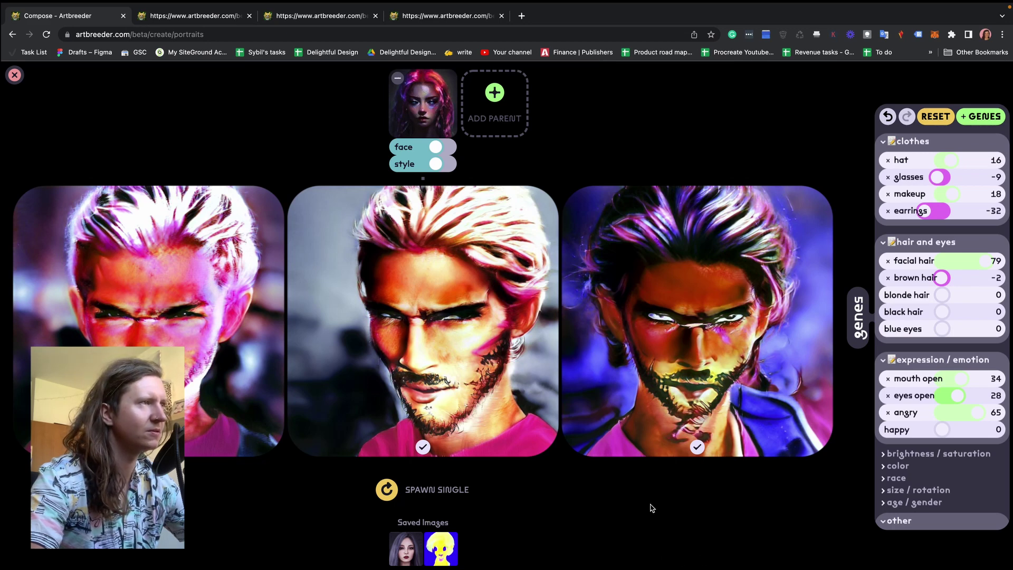
left_click_drag(941, 430, 961, 430)
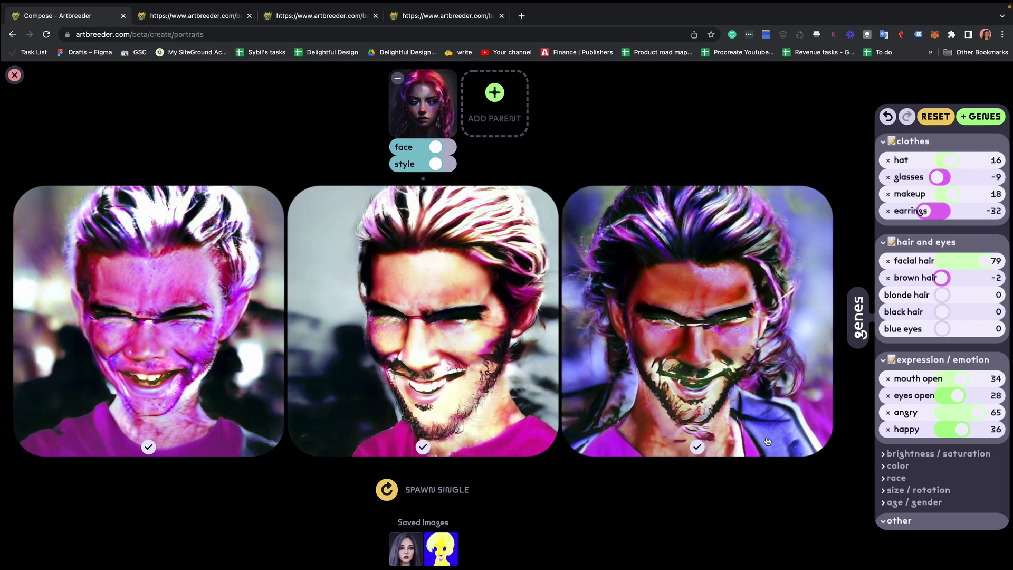
scroll(935, 482, "down", 2)
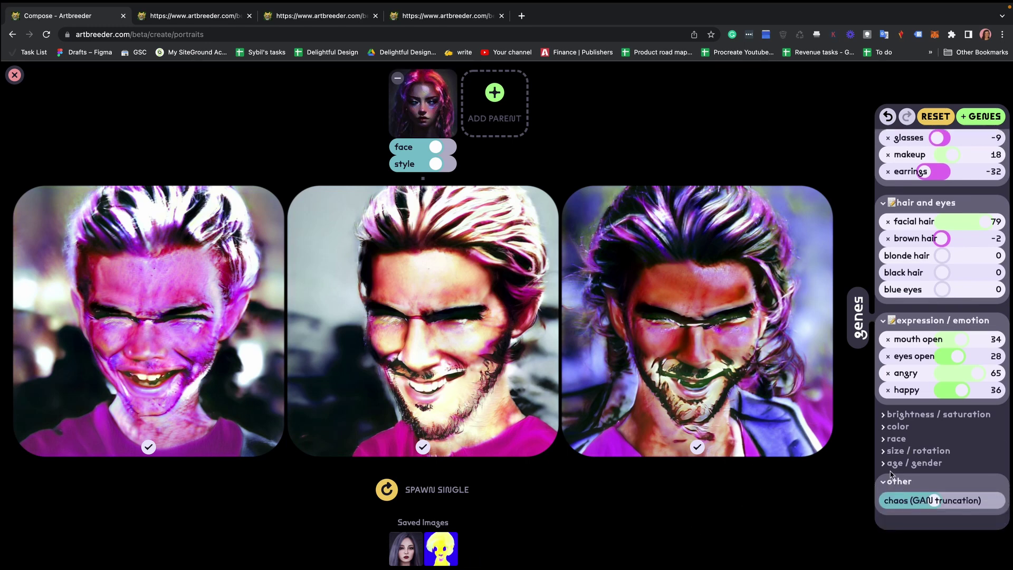
- Set race genes black 41 and indian -33, and raise gender to 45
left_click(895, 439)
scroll(933, 460, "down", 2)
left_click_drag(942, 458, 965, 457)
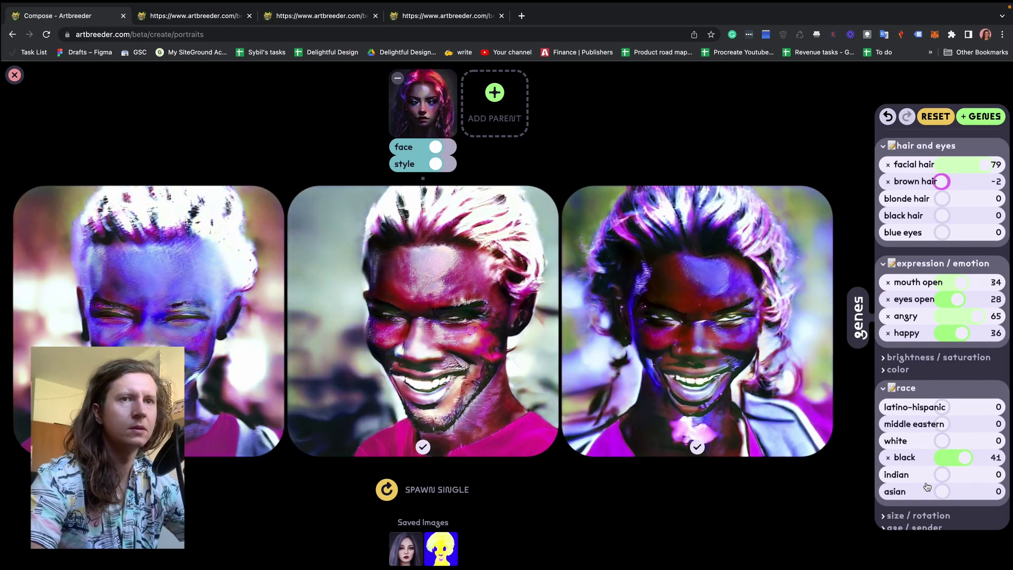
left_click_drag(941, 474, 910, 482)
scroll(944, 455, "down", 4)
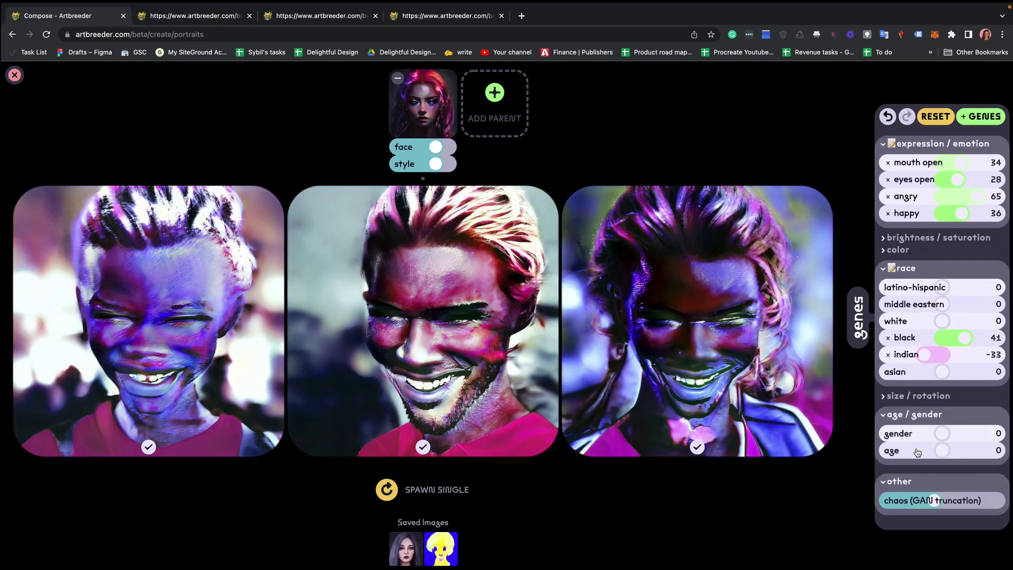
left_click_drag(941, 433, 961, 452)
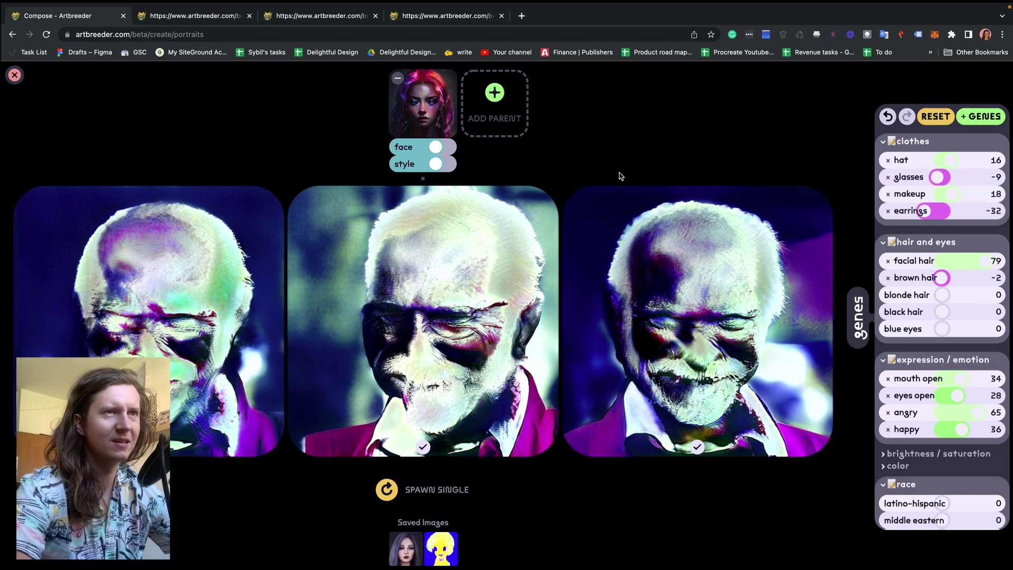
- Reset all genes, then set angry to 20 and black to 6
left_click(935, 116)
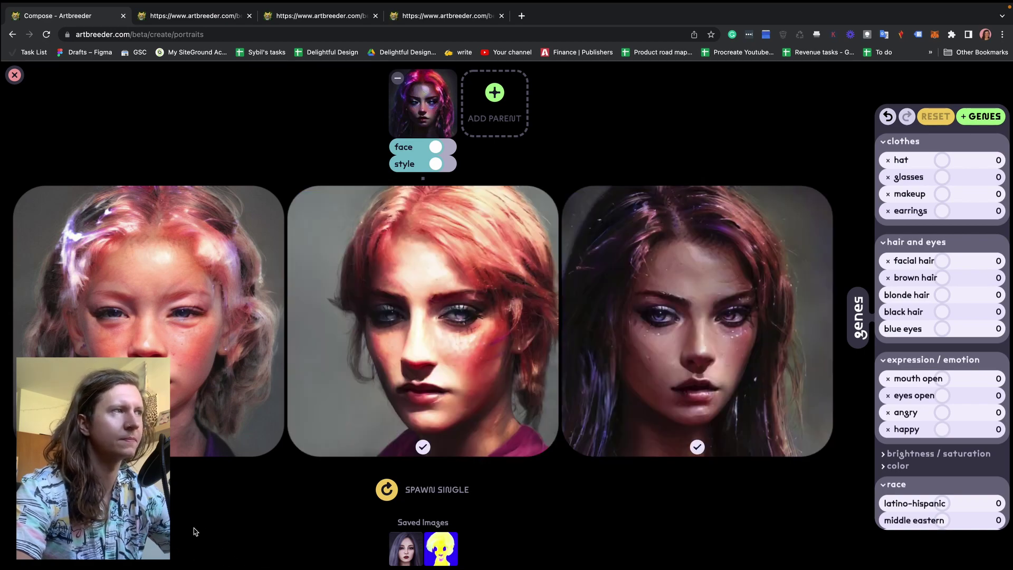
scroll(949, 402, "down", 1)
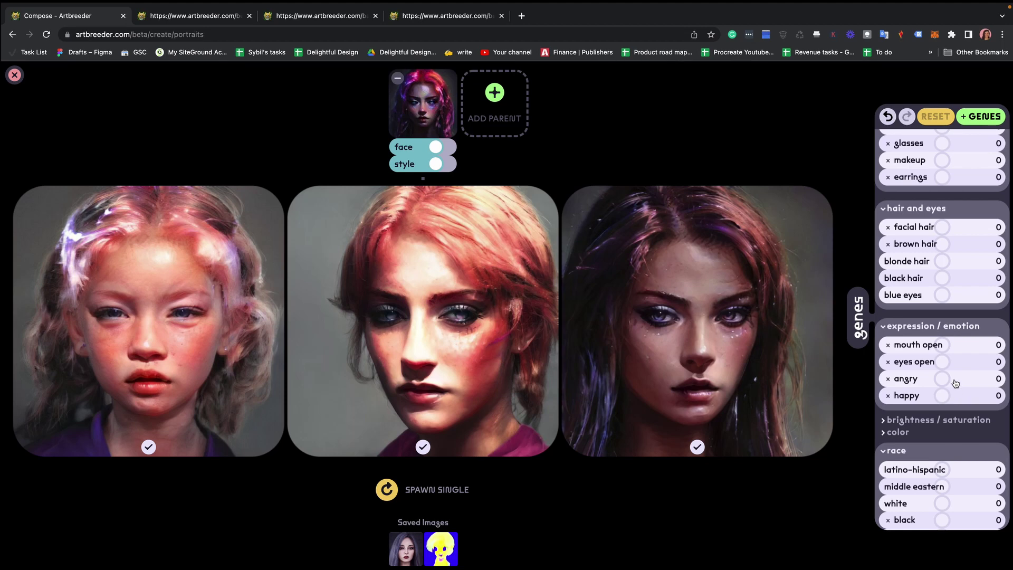
left_click_drag(945, 379, 953, 379)
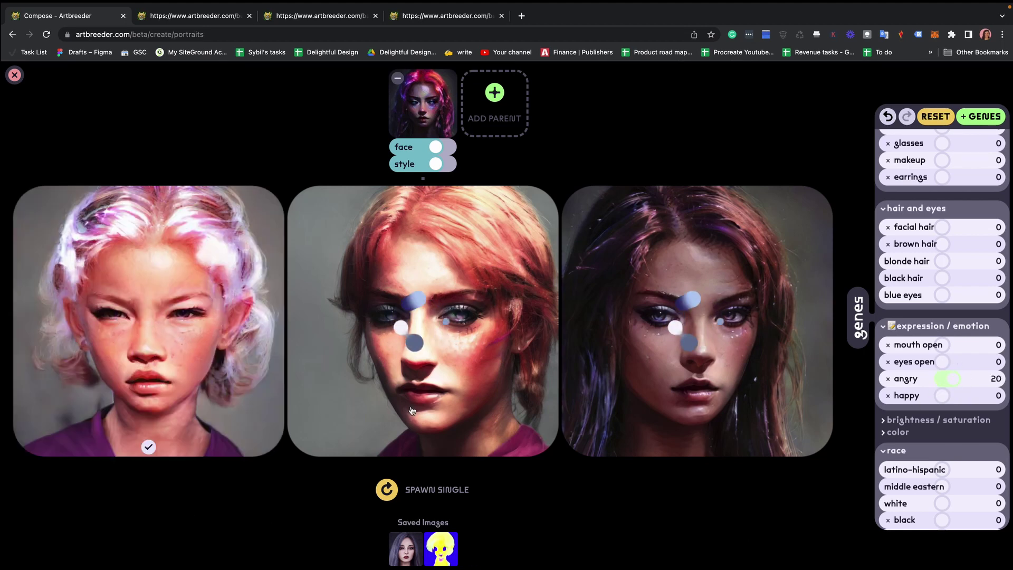
scroll(942, 475, "down", 1)
left_click_drag(942, 469, 945, 469)
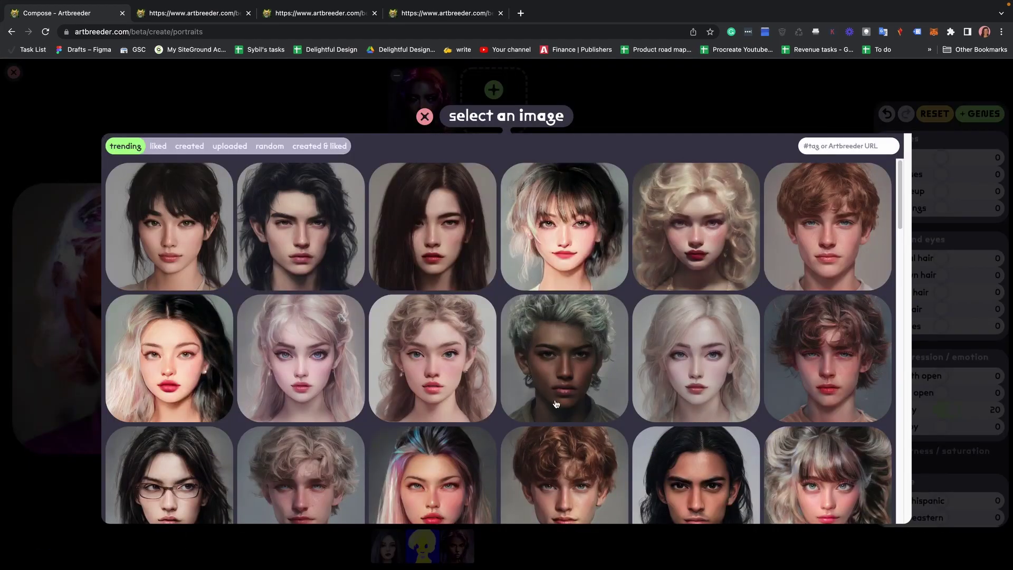
scroll(556, 404, "down", 10)
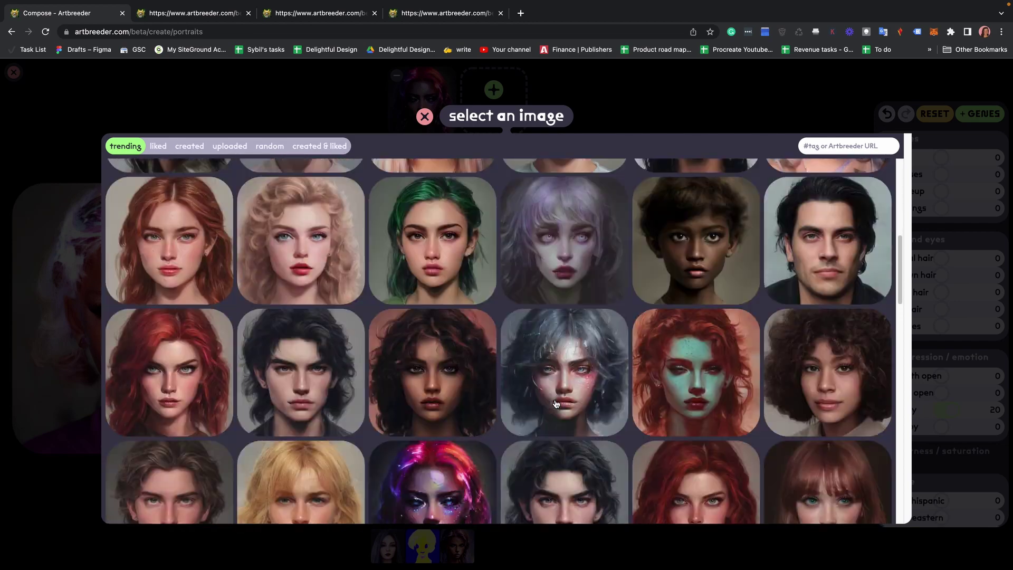
- Blend in the dark-skinned portrait as second parent, save the right-hand result, and go to the profile
scroll(640, 426, "down", 2)
left_click(433, 282)
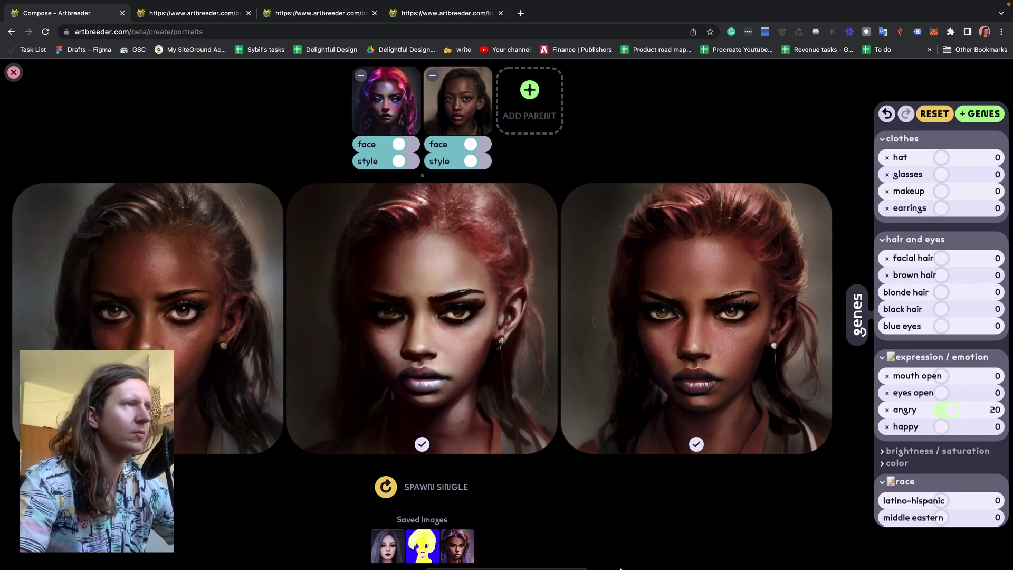
mouse_move(618, 569)
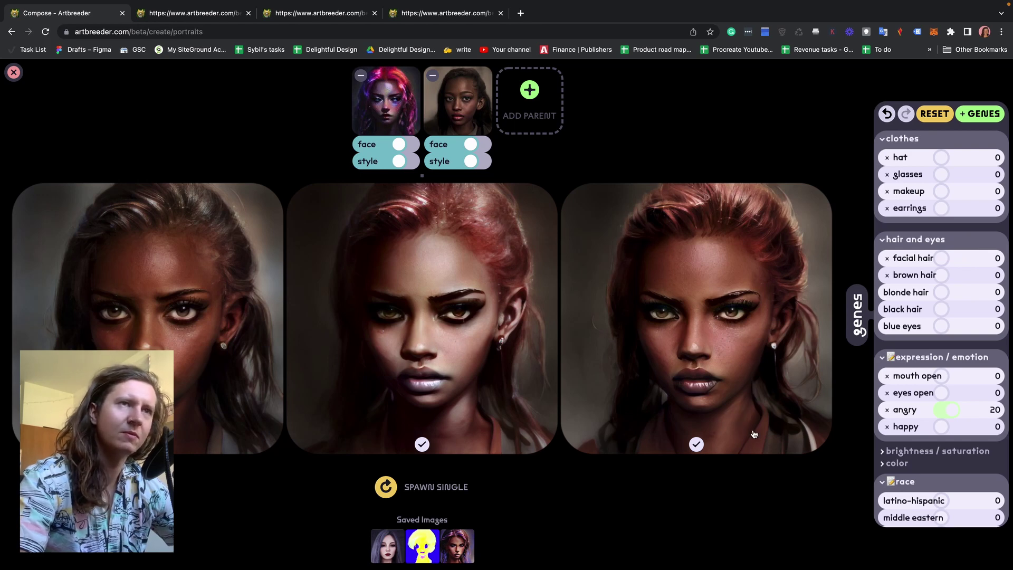
left_click(768, 411)
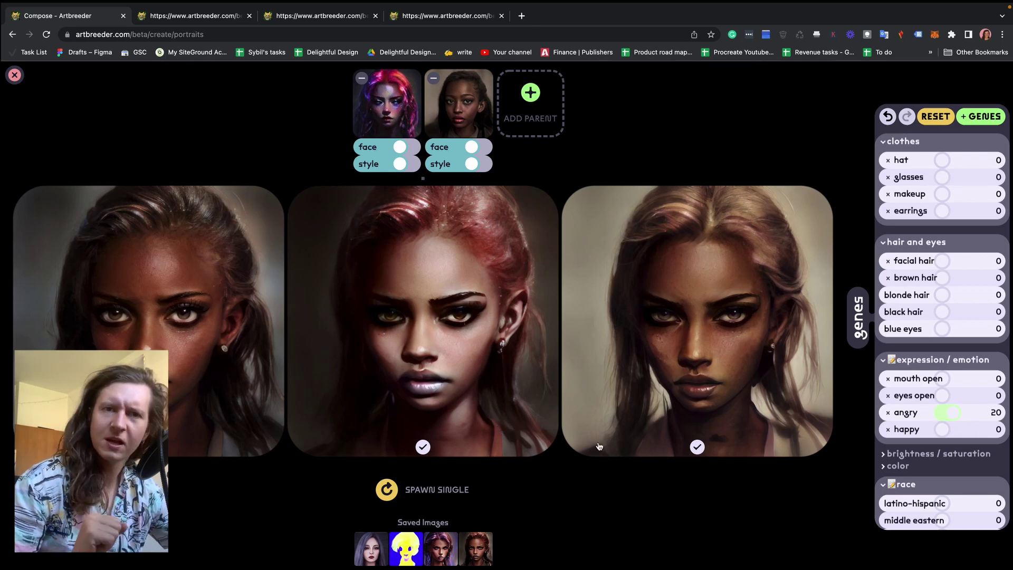
left_click(15, 75)
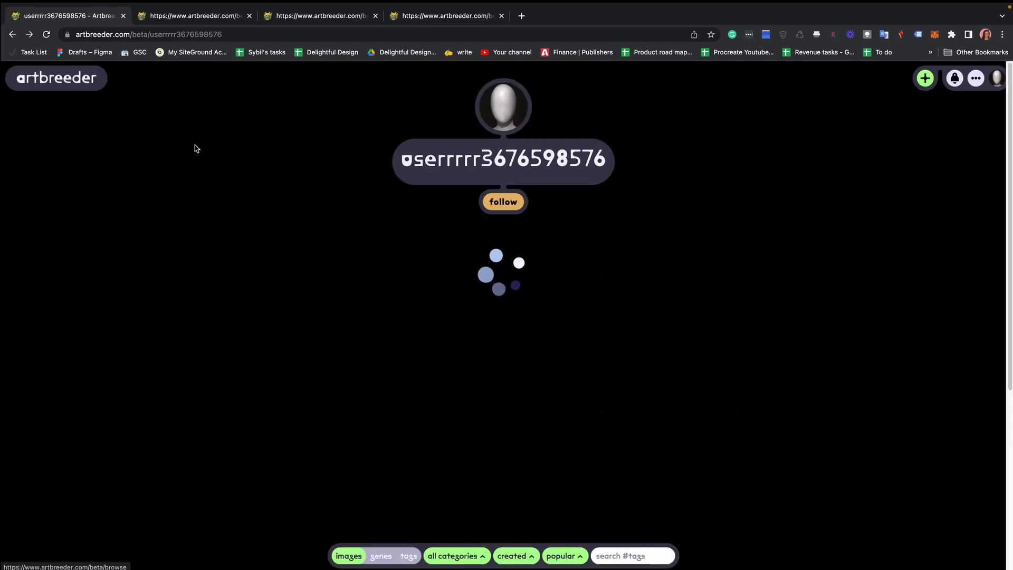
- Start a new landscape composition with the river gene raised to 39
left_click(925, 78)
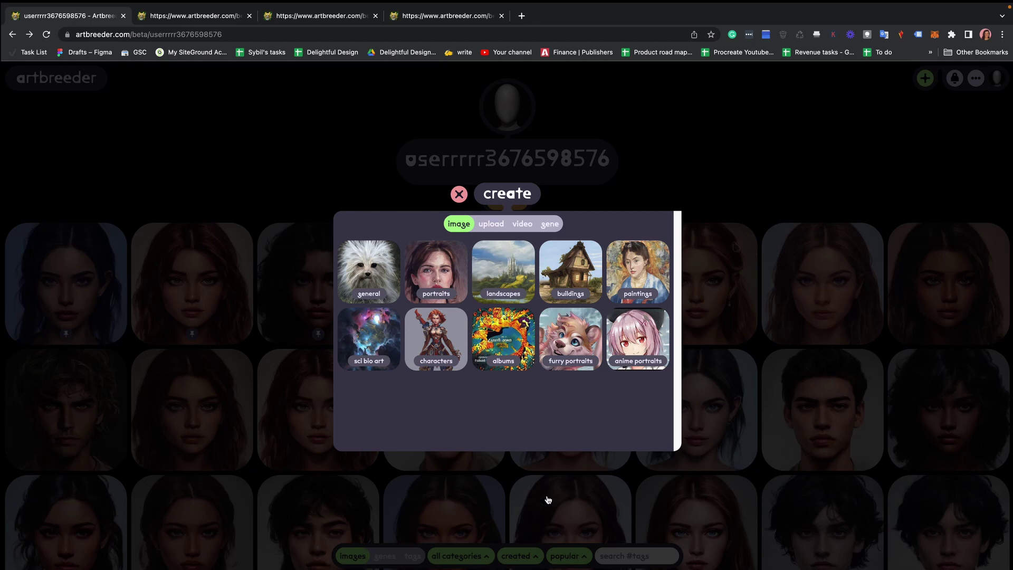
left_click(494, 265)
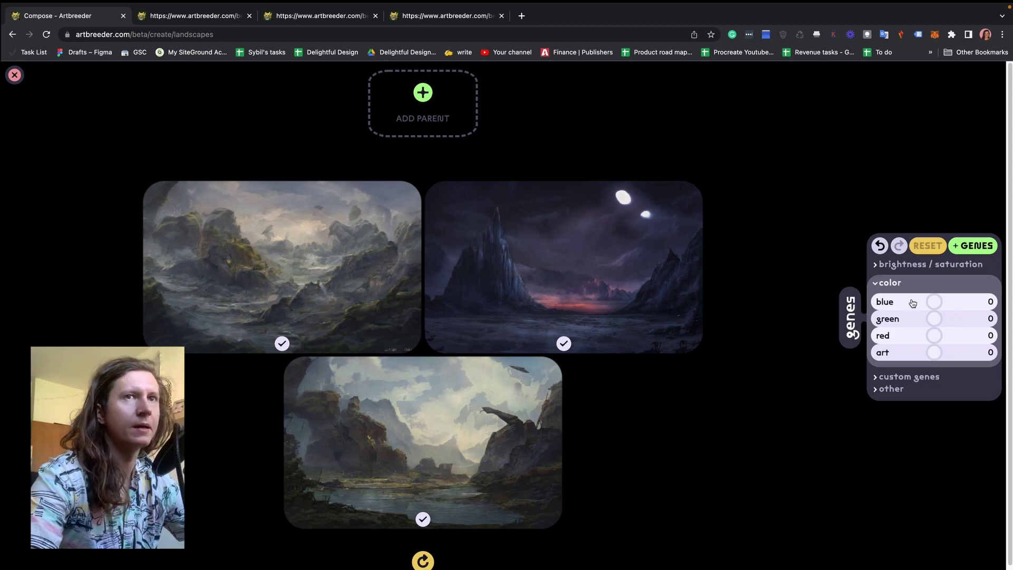
left_click(907, 377)
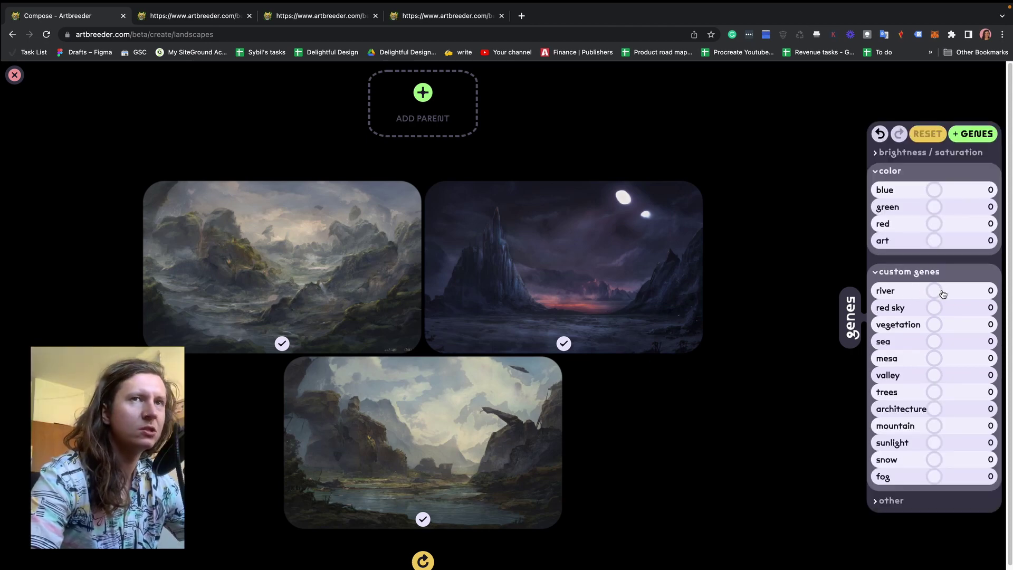
left_click_drag(938, 294, 955, 291)
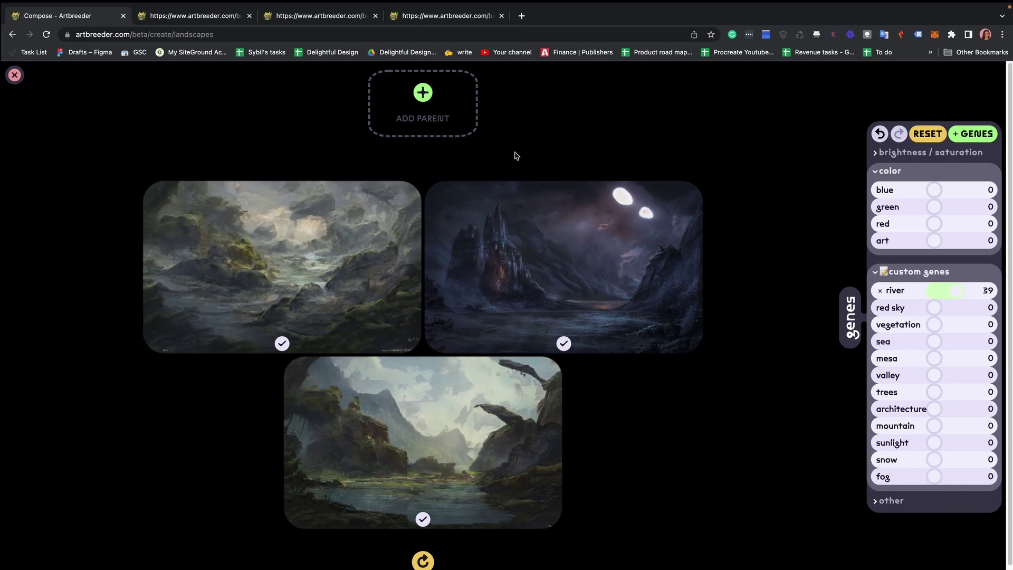
left_click(465, 130)
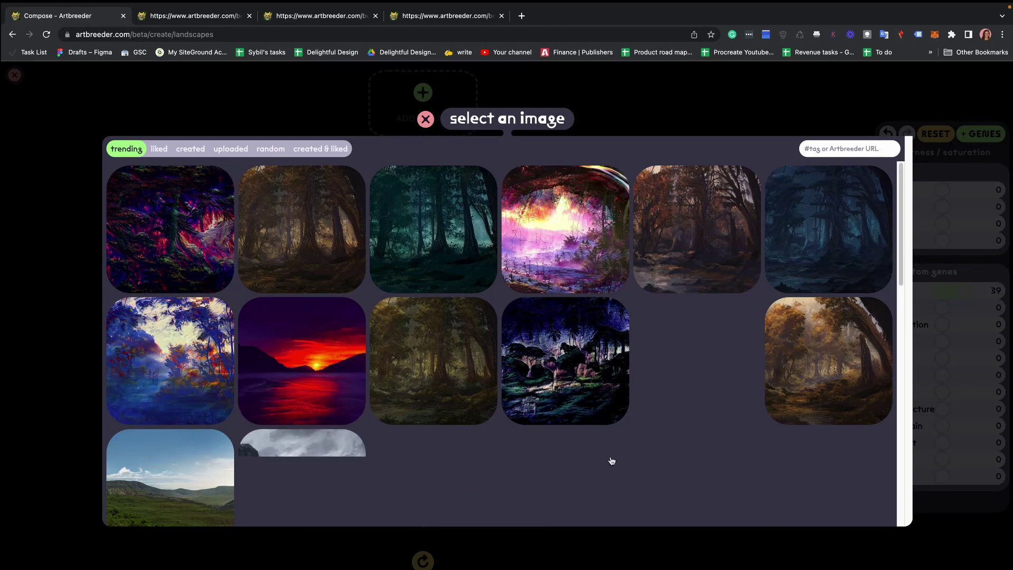
- Use the snowy mountain scene as parent and save two of its variations
scroll(571, 463, "down", 8)
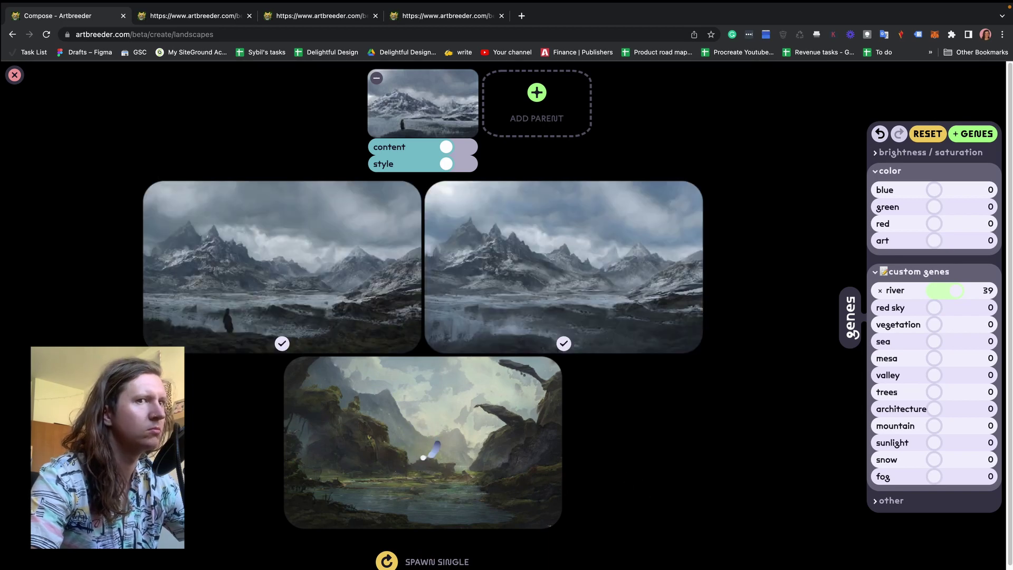
left_click(437, 468)
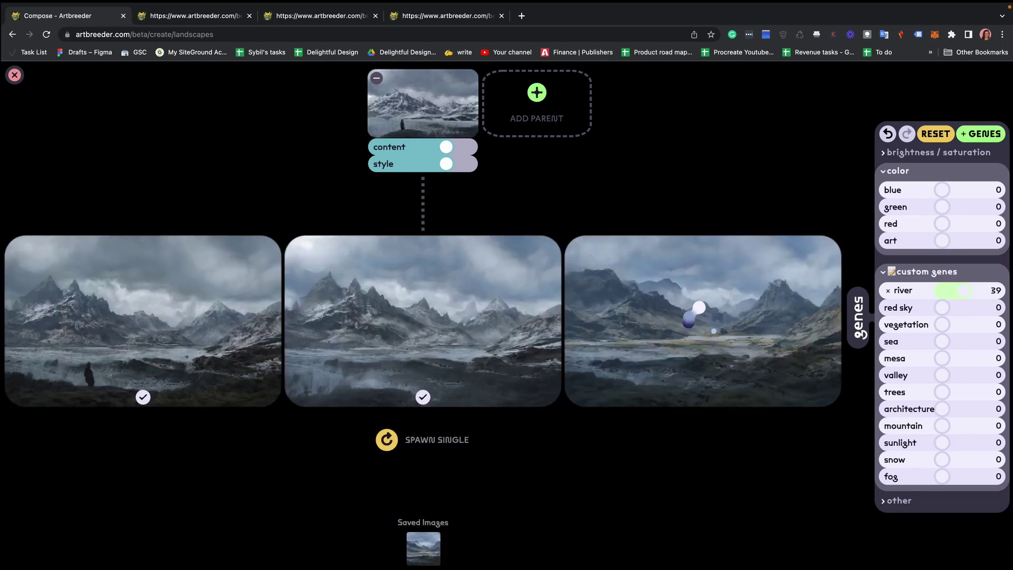
left_click(436, 551)
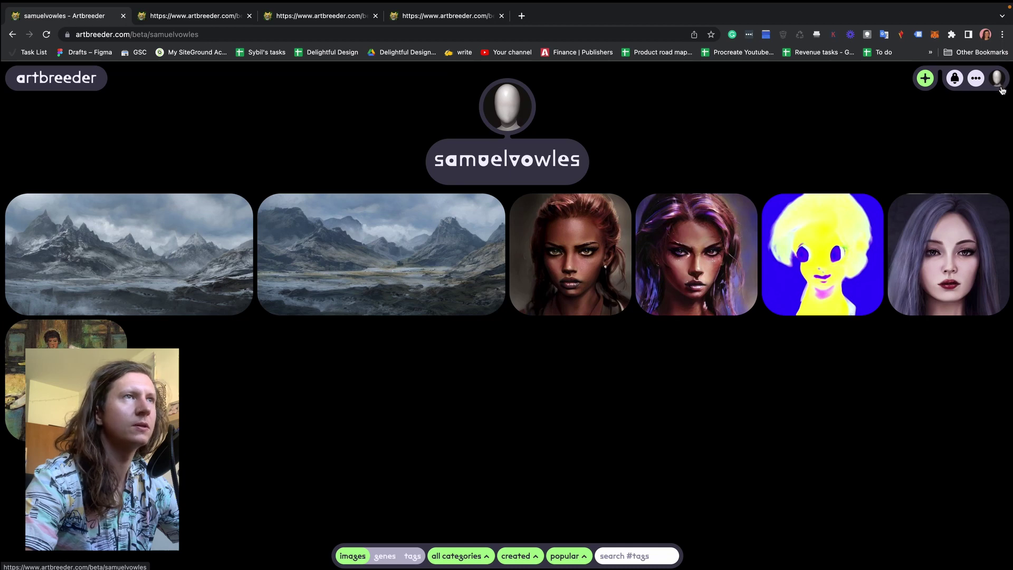
- Send the second snowy mountain landscape to high-resolution downloads
left_click(389, 301)
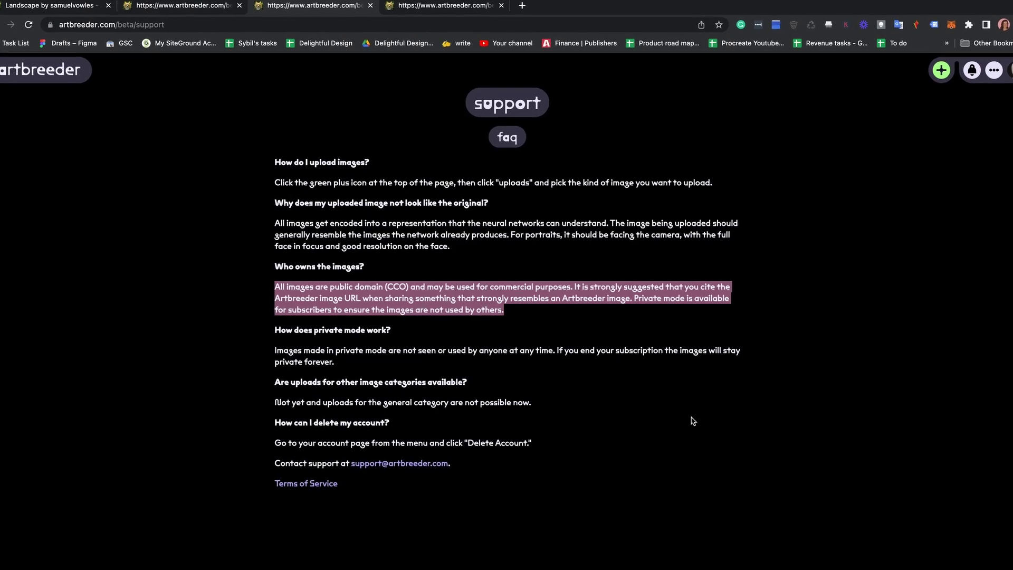
- Replace the FAQ highlight with only the 'Private mode is available for subscribers' sentence
left_click(636, 303)
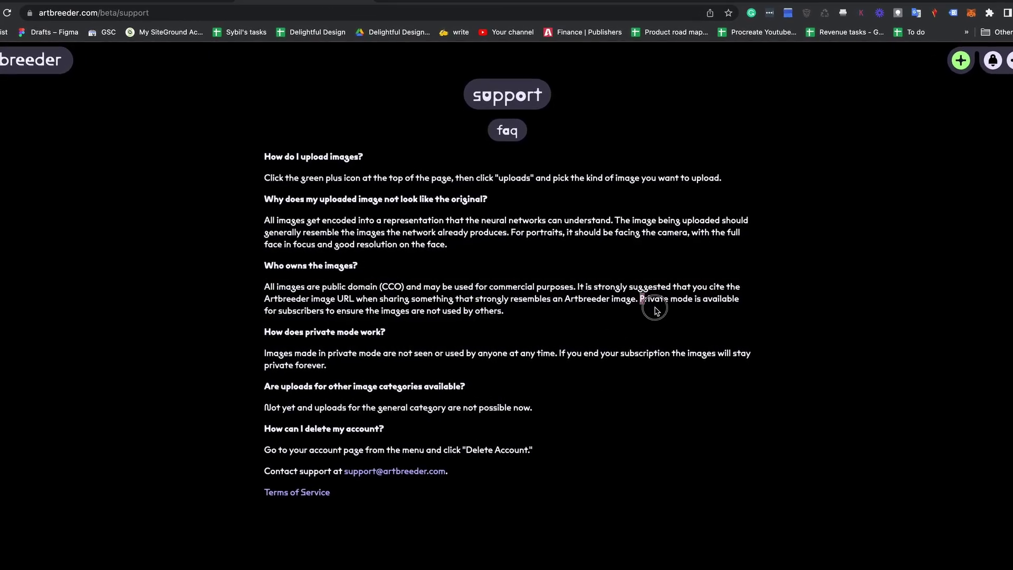
left_click_drag(642, 304, 671, 314)
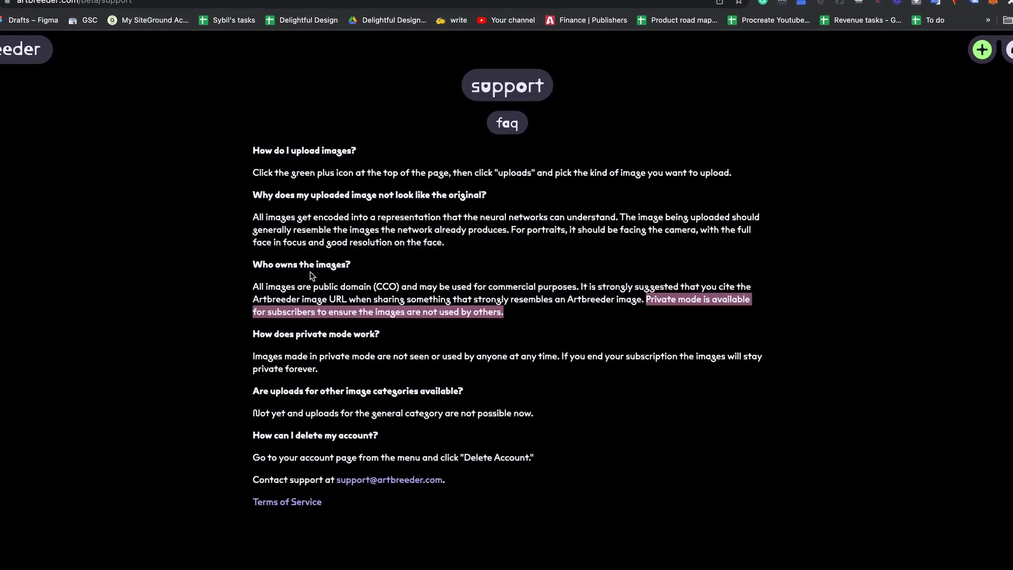